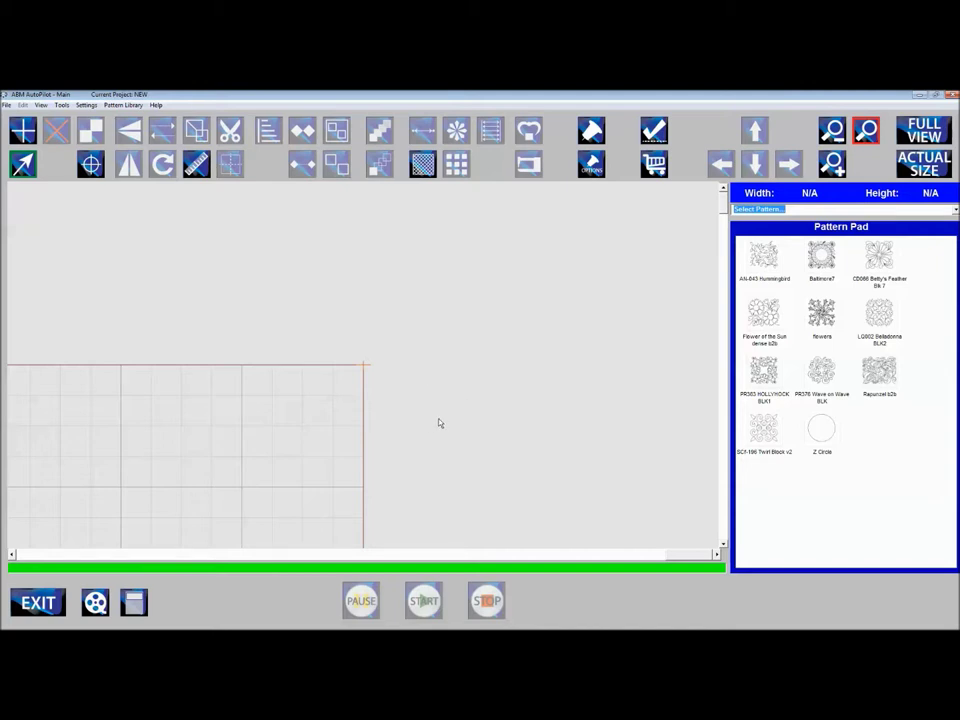
# From the Start menu's Control Panel, open Mouse Properties to the Pointers tab.
pyautogui.click(937, 97)
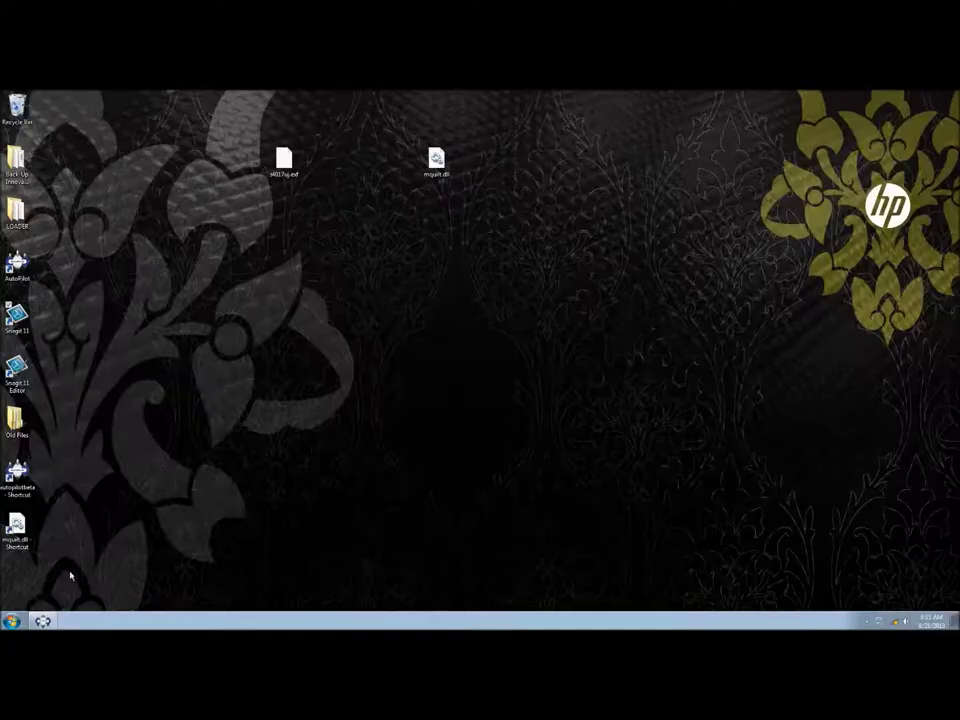
pyautogui.click(11, 621)
pyautogui.click(157, 533)
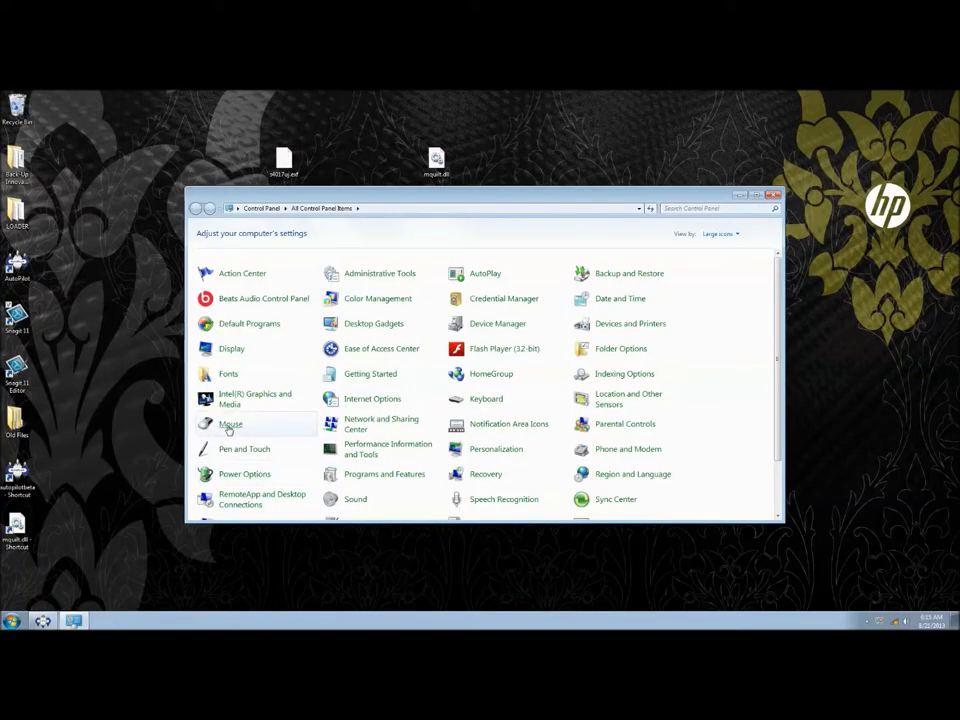
pyautogui.click(229, 426)
pyautogui.click(144, 214)
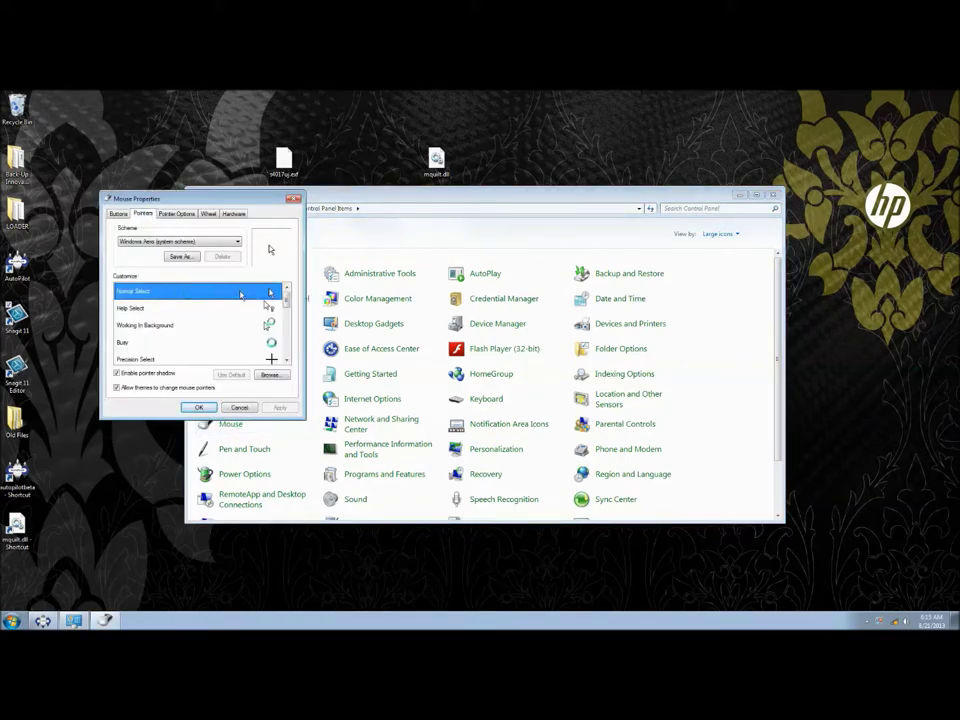
# Browse the cursor files for Normal Select and pick larrow.cur.
pyautogui.click(270, 375)
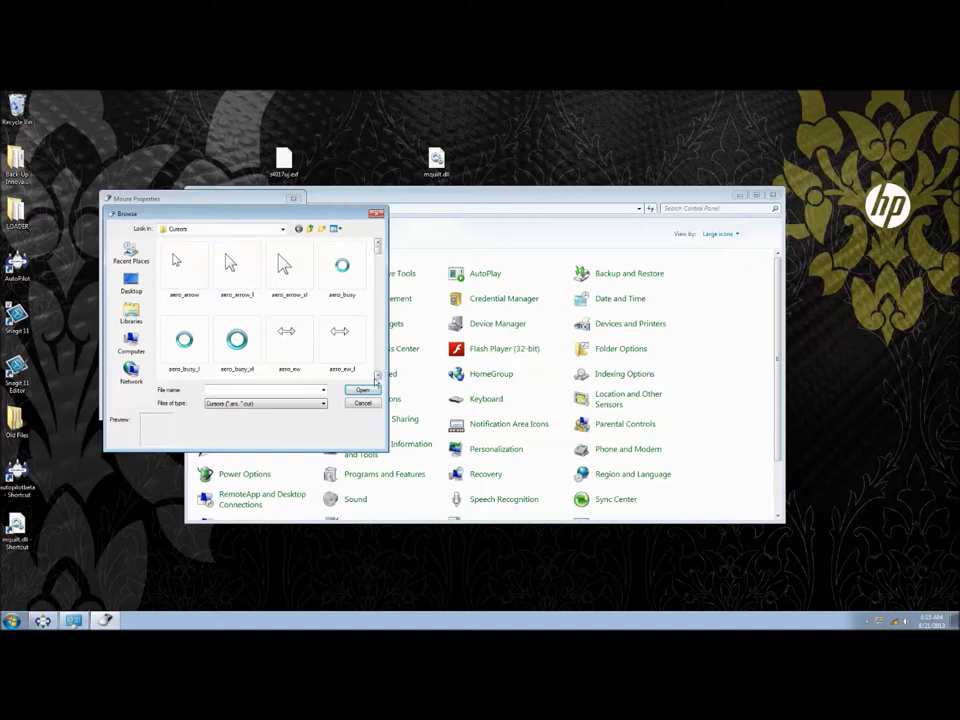
pyautogui.click(378, 375)
pyautogui.click(378, 375)
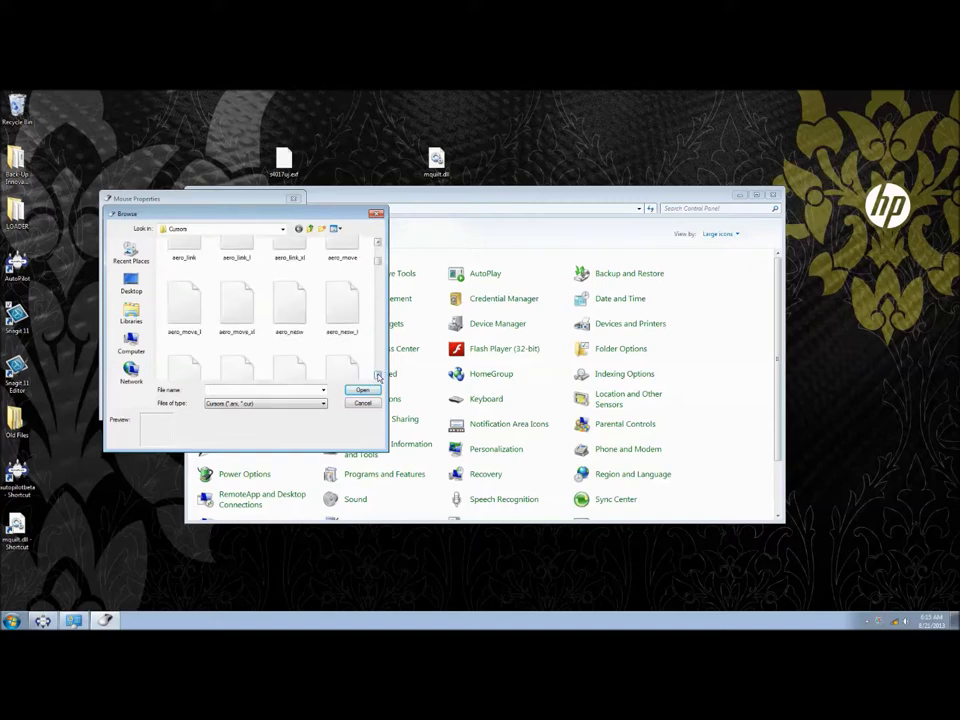
pyautogui.click(378, 375)
pyautogui.click(378, 375)
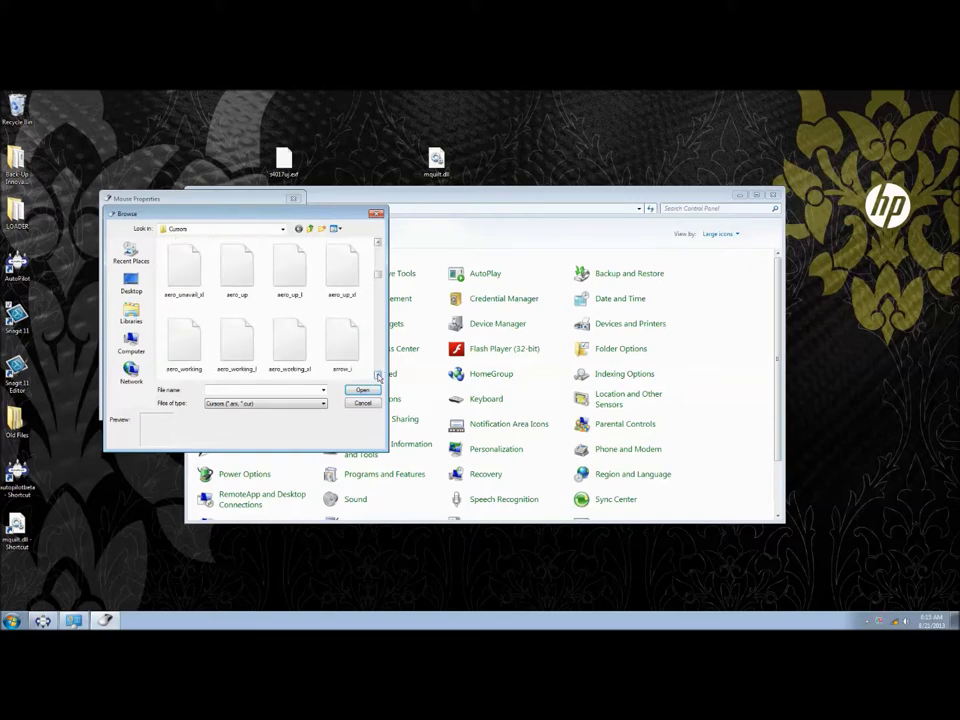
pyautogui.click(378, 375)
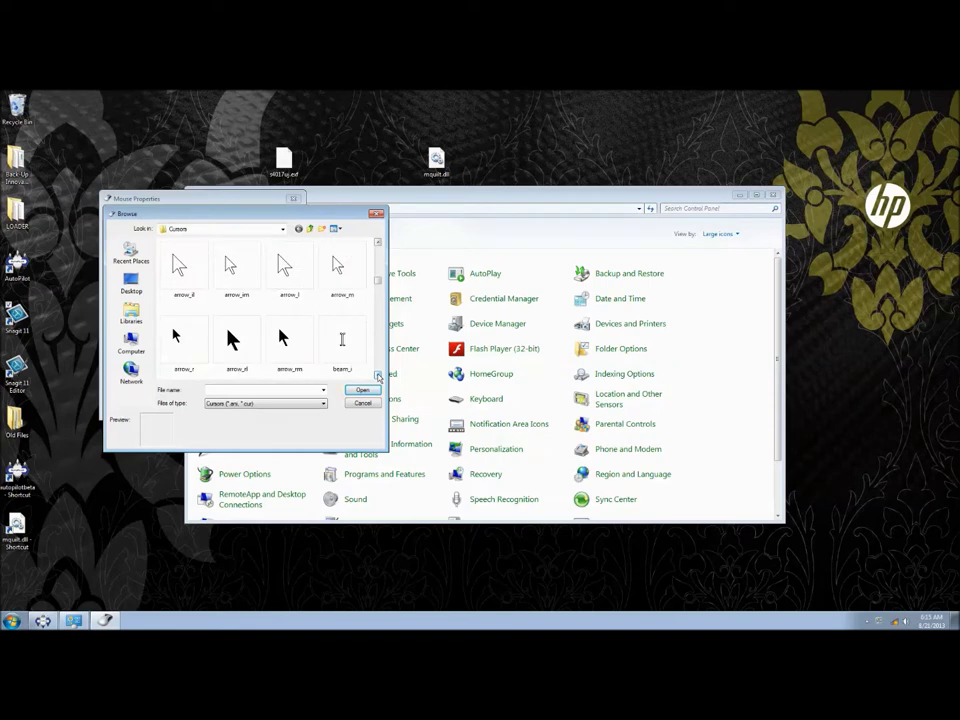
pyautogui.click(378, 375)
pyautogui.click(378, 375)
pyautogui.click(378, 375)
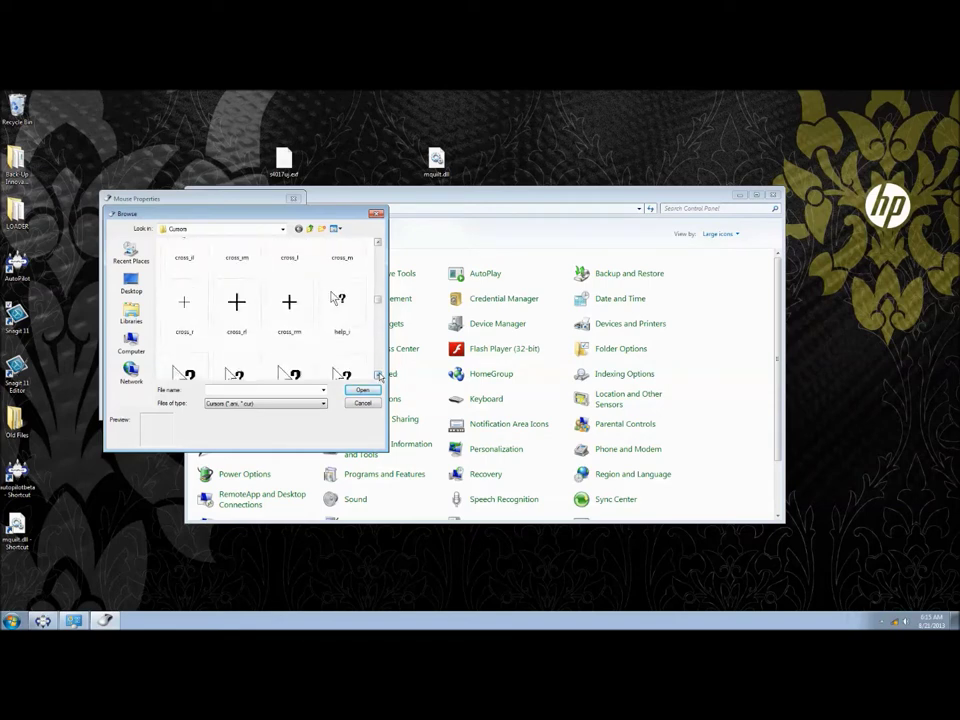
pyautogui.click(378, 375)
pyautogui.click(378, 375)
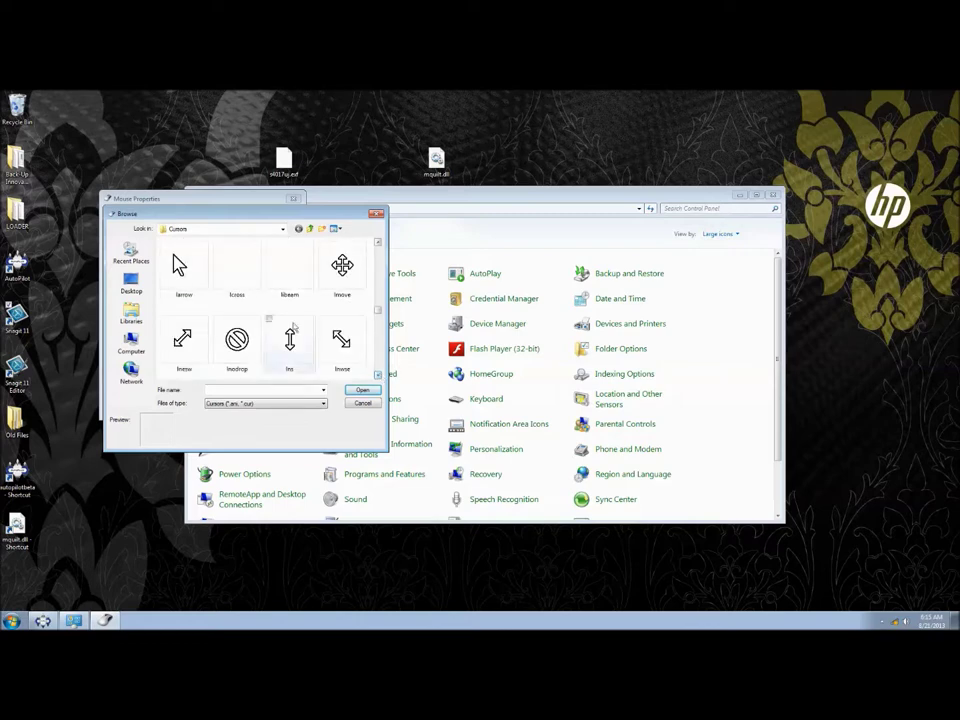
pyautogui.click(182, 266)
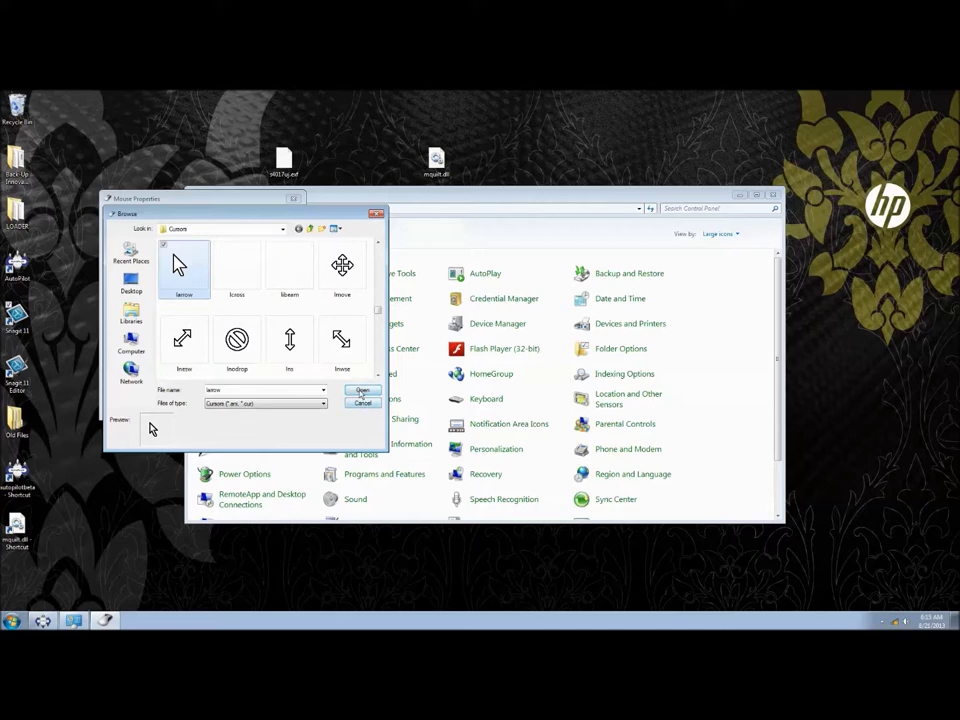
# Set larrow as the Normal Select pointer, save the setting, and close Control Panel.
pyautogui.click(361, 392)
pyautogui.click(281, 407)
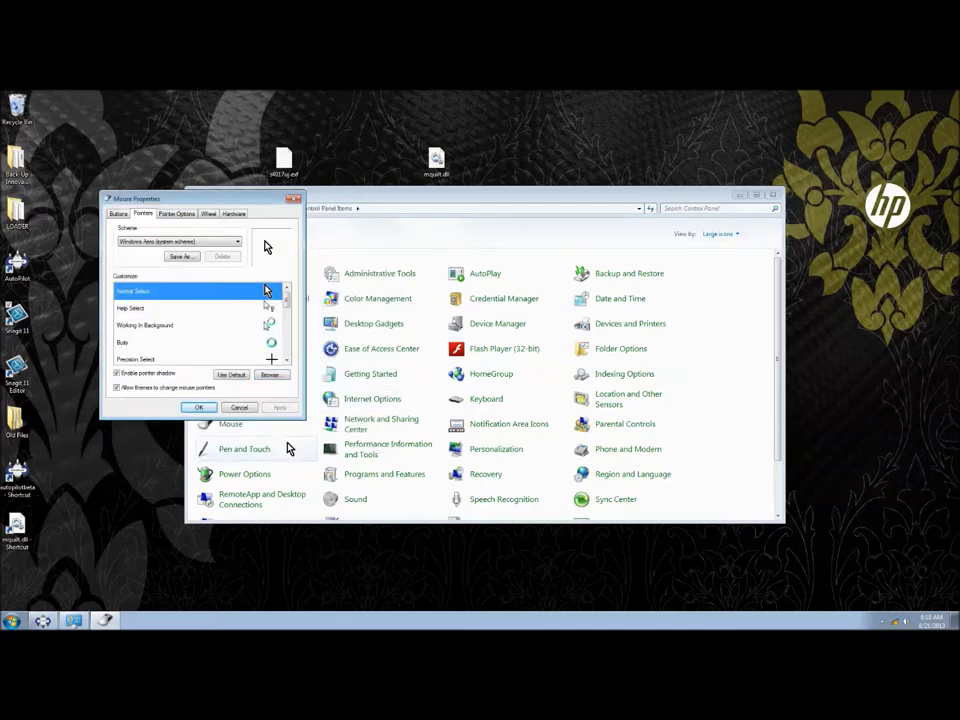
pyautogui.click(199, 408)
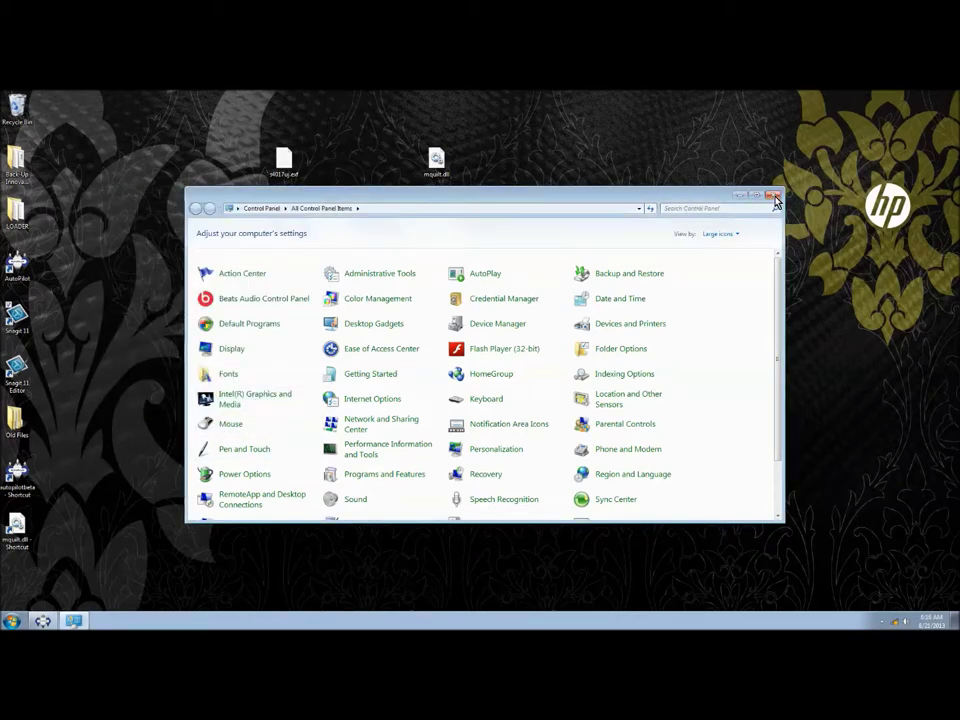
pyautogui.click(775, 197)
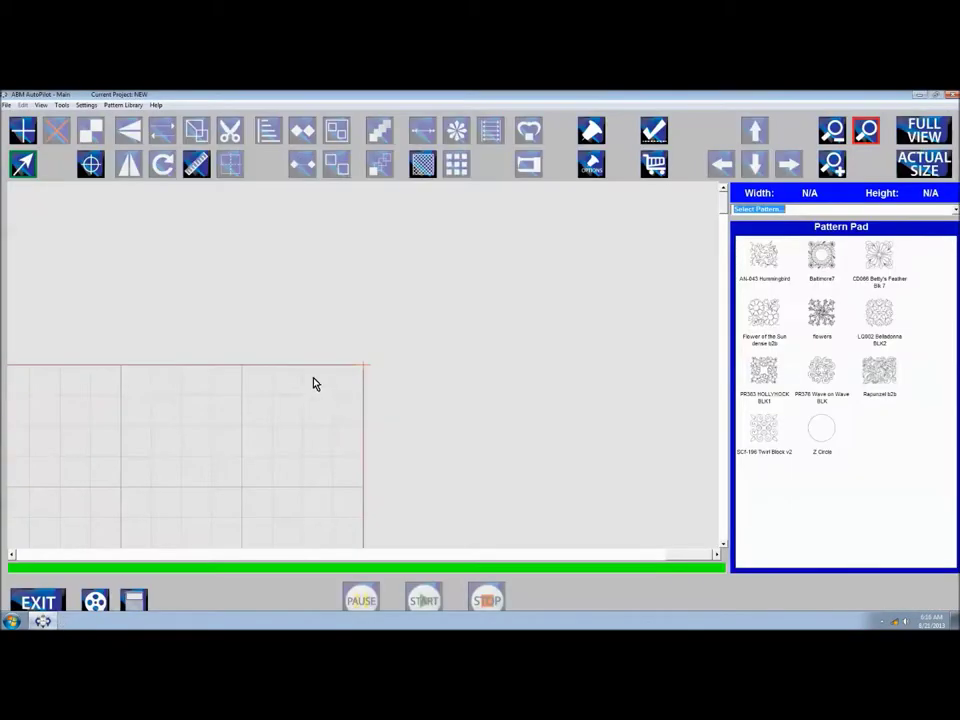